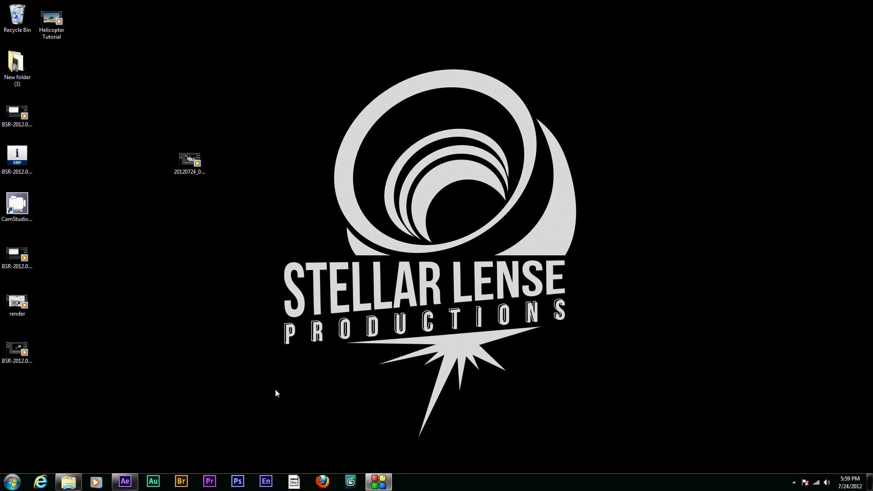
# Restore the After Effects window showing Comp 1 with the Element helicopter model.
pyautogui.moveTo(127, 485)
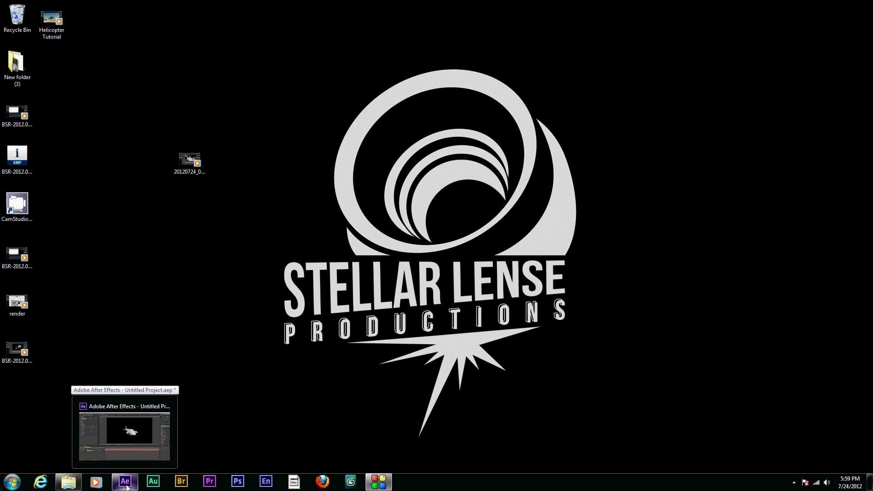
pyautogui.click(126, 485)
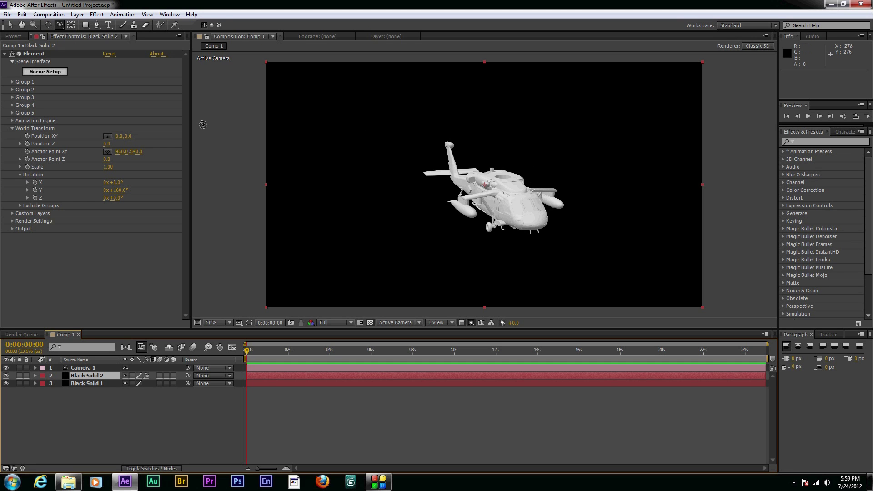
# Open Element's Scene Setup for the UH60 helicopter and bring up its texture folder.
pyautogui.click(45, 72)
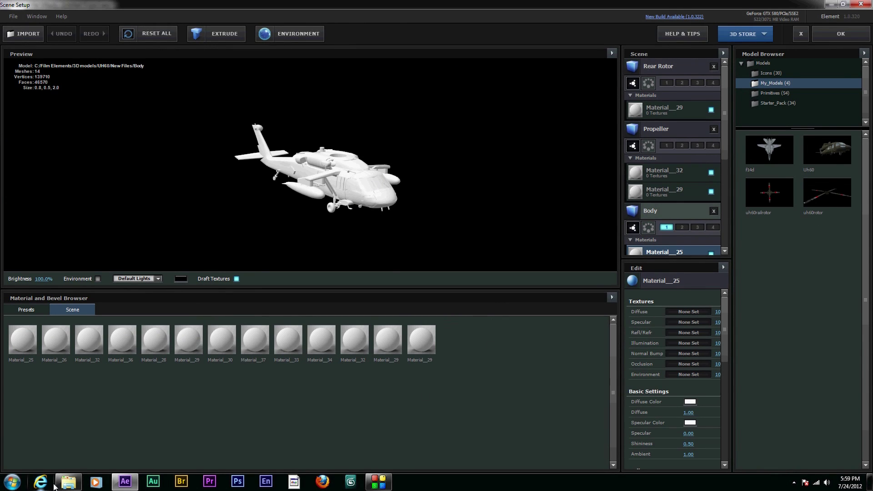
pyautogui.click(68, 482)
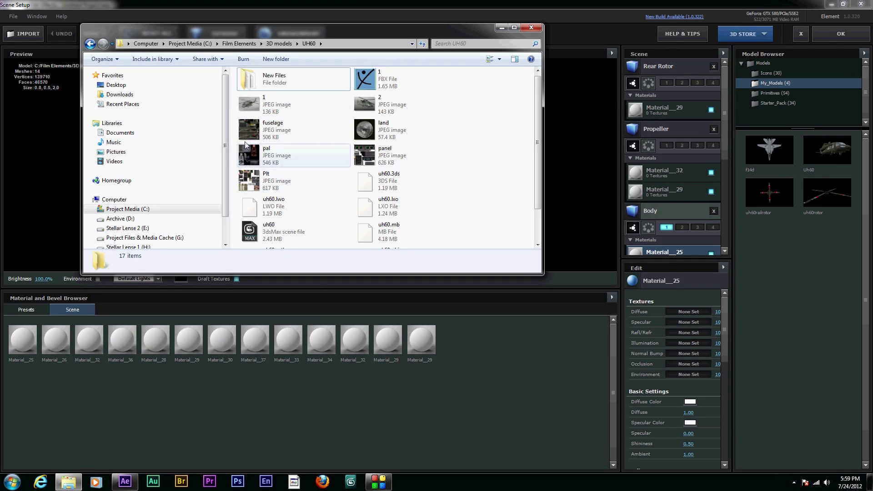
# Select the fuselage JPEG in the UH60 texture folder.
pyautogui.click(261, 133)
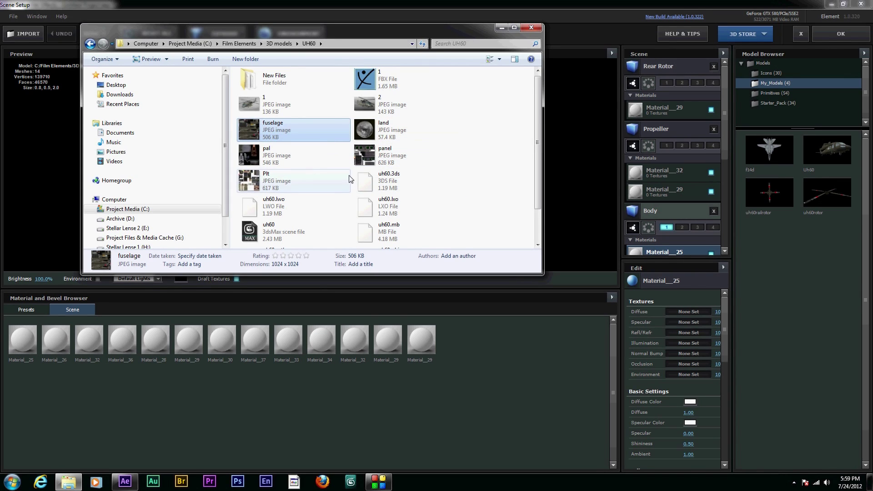
# Load the pre-textured Uh60 model into the Element preview and orbit it.
pyautogui.click(500, 29)
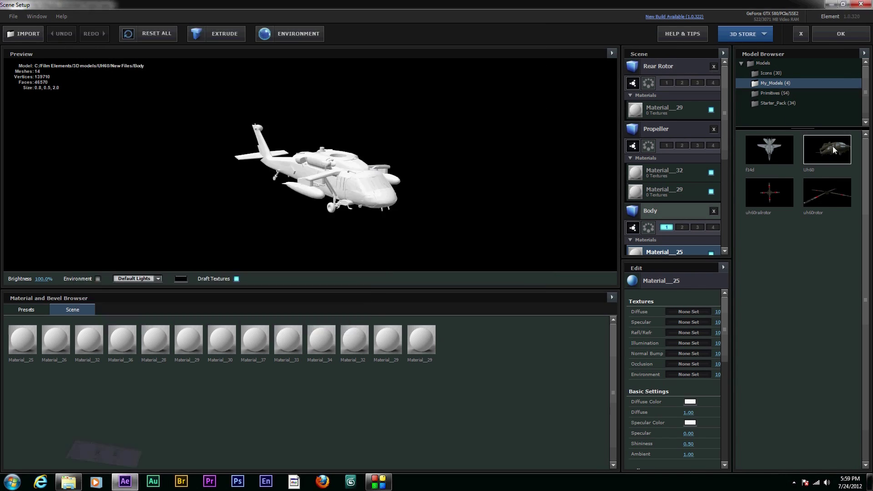
pyautogui.click(834, 154)
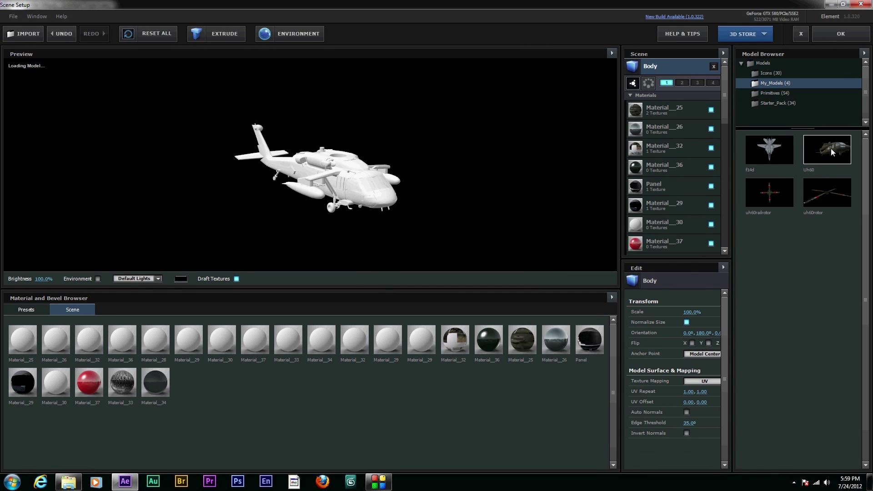
pyautogui.moveTo(392, 163); pyautogui.dragTo(434, 194)
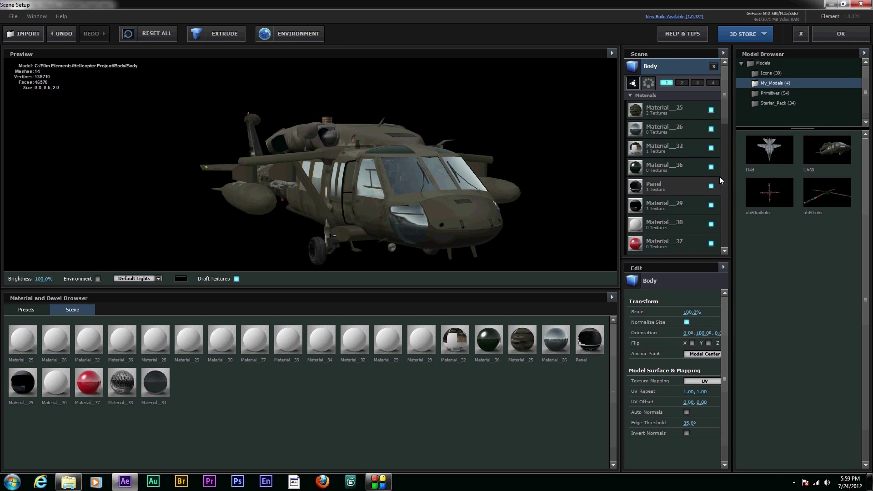
# Toggle Material_36 and Material_37 to see their coverage, inspect Material_26, and select Body.
pyautogui.click(712, 167)
pyautogui.click(711, 166)
pyautogui.click(712, 244)
pyautogui.click(712, 243)
pyautogui.moveTo(728, 122)
pyautogui.mouseDown()
pyautogui.moveTo(724, 168)
pyautogui.moveTo(726, 117)
pyautogui.mouseUp()
pyautogui.click(710, 134)
pyautogui.click(657, 67)
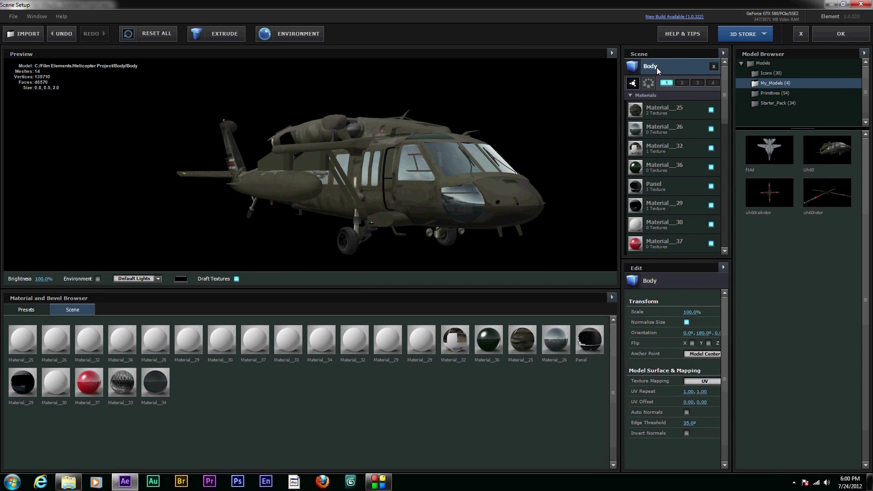
pyautogui.scroll(3, 656, 68)
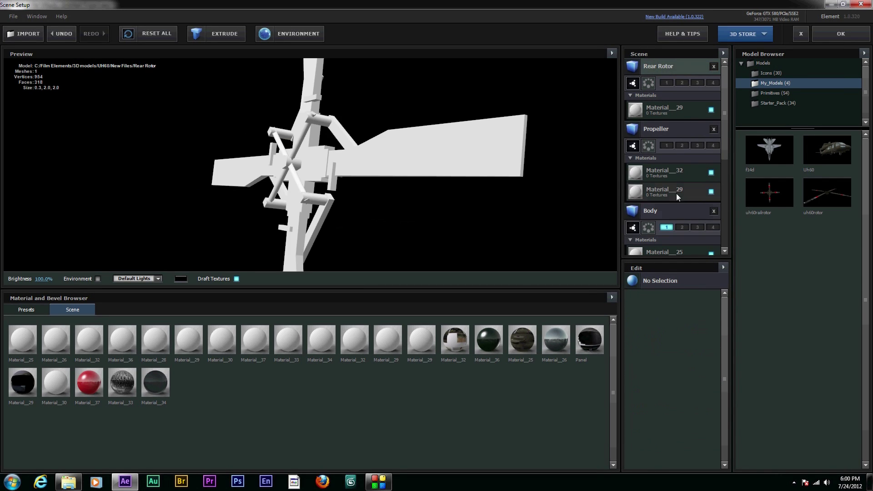
# Select the untextured Body and toggle Material_25 to confirm it is the main fuselage surface.
pyautogui.click(665, 210)
pyautogui.moveTo(421, 177); pyautogui.dragTo(387, 173)
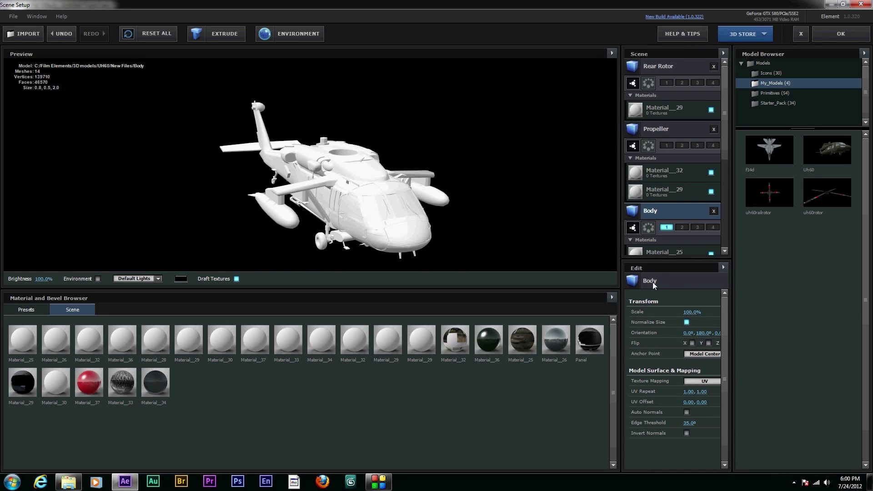
pyautogui.moveTo(727, 147); pyautogui.dragTo(727, 180)
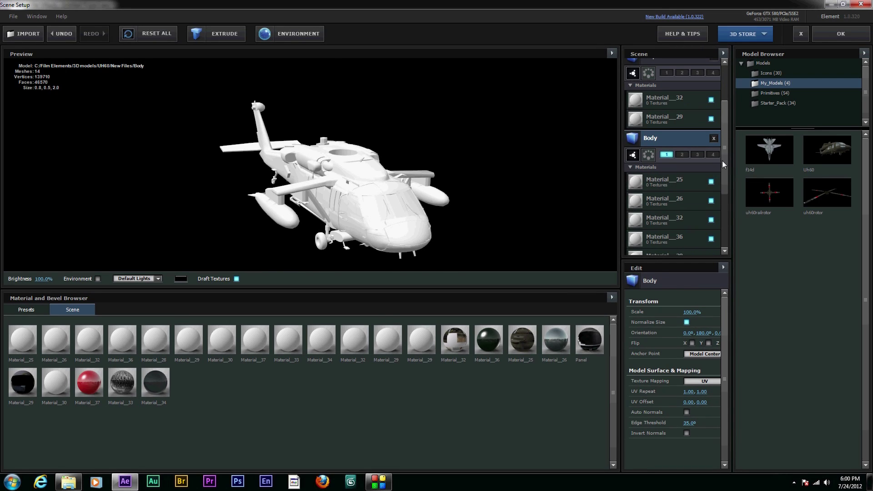
pyautogui.moveTo(722, 160); pyautogui.dragTo(726, 183)
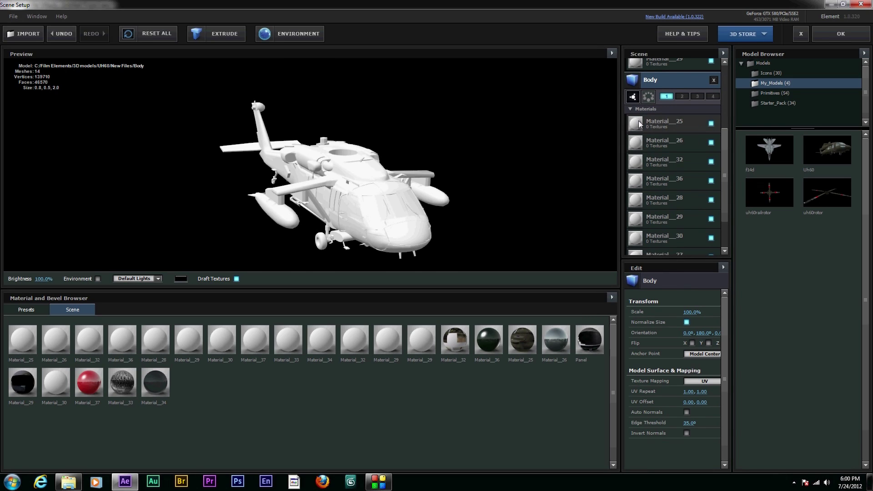
pyautogui.click(711, 124)
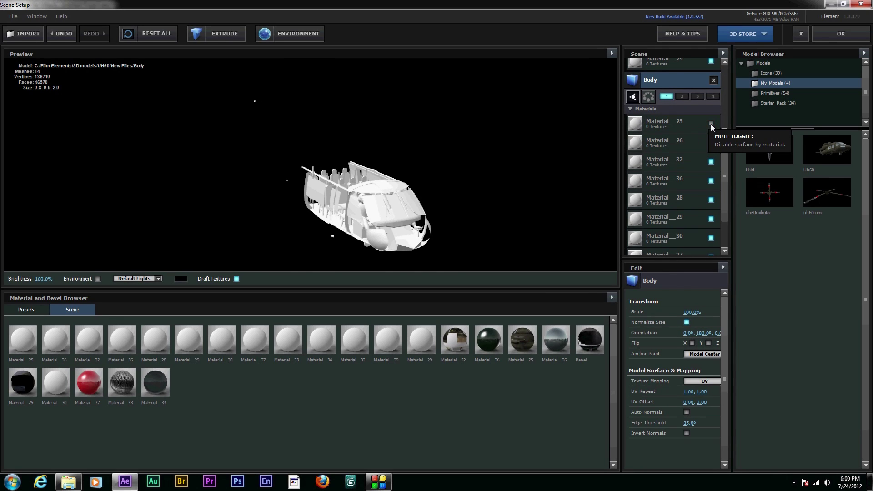
pyautogui.click(711, 123)
# Show Material_25's empty Textures slots and bring the UH60 texture folder back up.
pyautogui.click(670, 127)
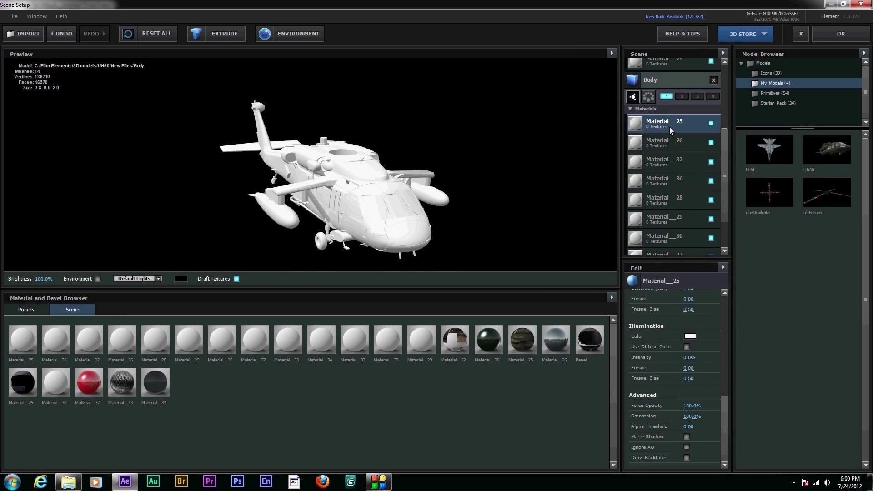
pyautogui.moveTo(724, 408); pyautogui.dragTo(727, 289)
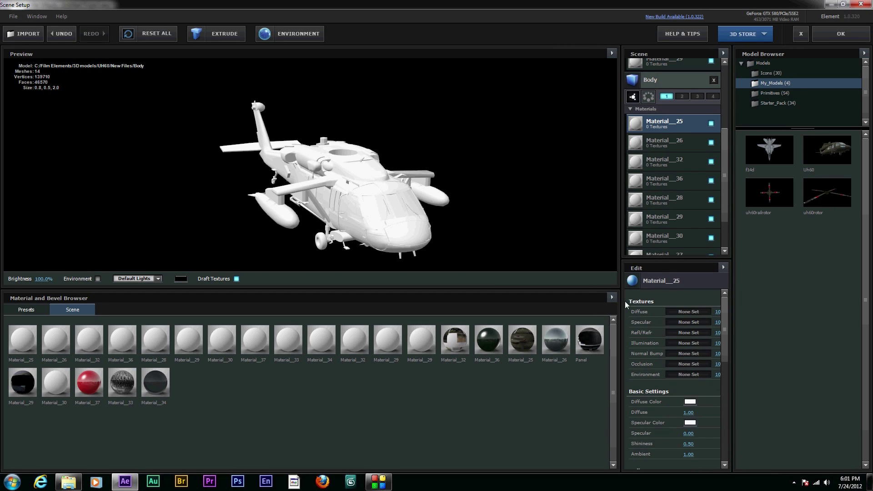
pyautogui.click(68, 483)
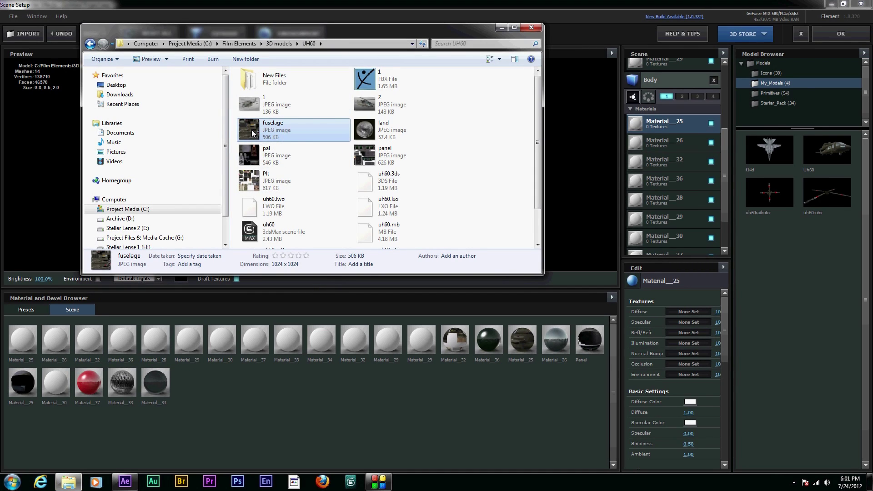
# Assign fuselage.jpg as Material_25's Diffuse texture and orbit to check the army-green skin.
pyautogui.moveTo(252, 129); pyautogui.dragTo(692, 313)
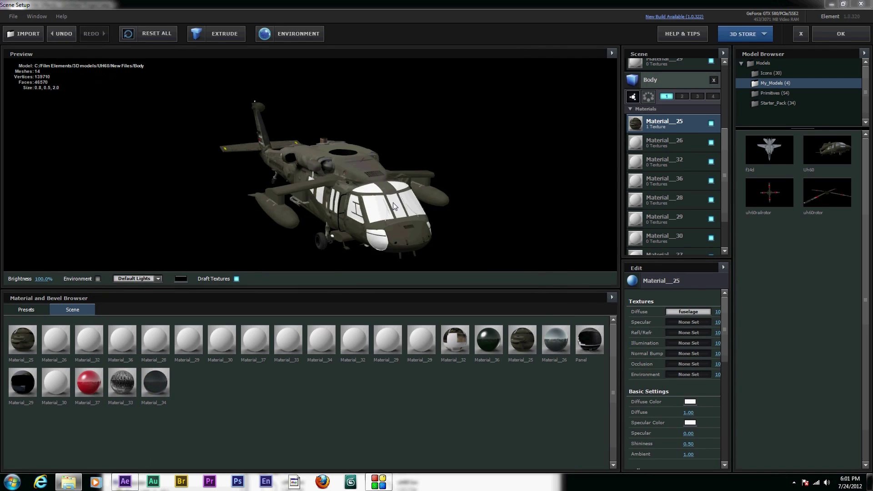
pyautogui.moveTo(394, 205); pyautogui.dragTo(376, 184)
pyautogui.moveTo(343, 124); pyautogui.dragTo(393, 151)
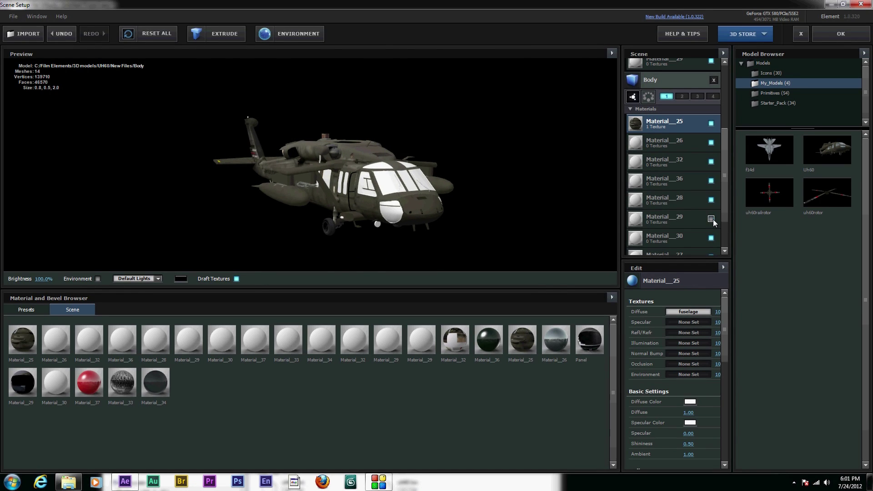
# Switch off Material_29 and Material_26 so the windows clear, and display the preset materials library.
pyautogui.scroll(-3, 724, 228)
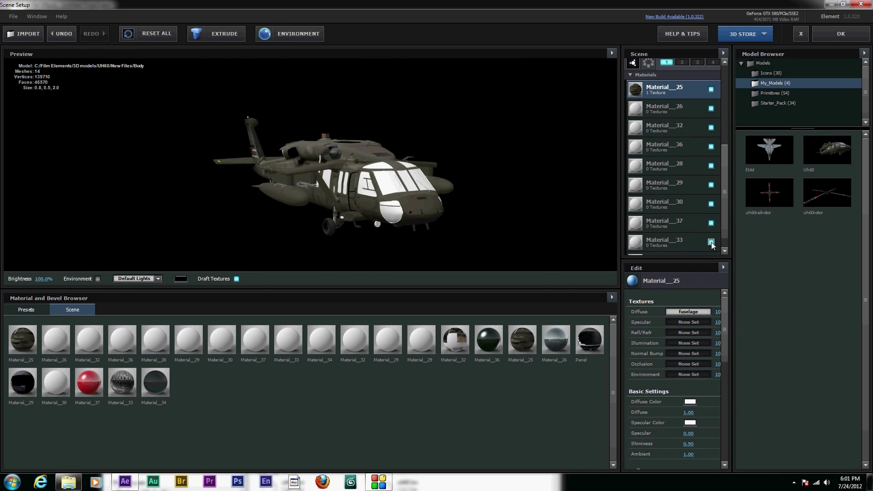
pyautogui.click(712, 242)
pyautogui.click(711, 149)
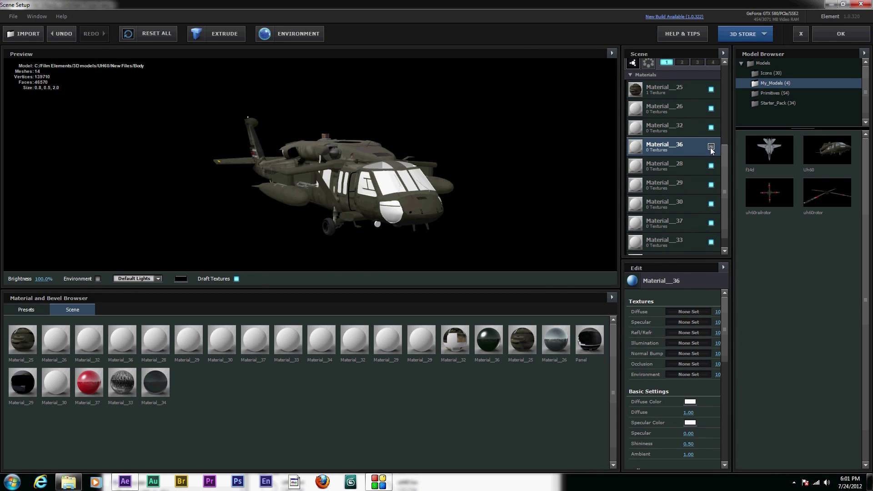
pyautogui.click(711, 185)
pyautogui.click(711, 108)
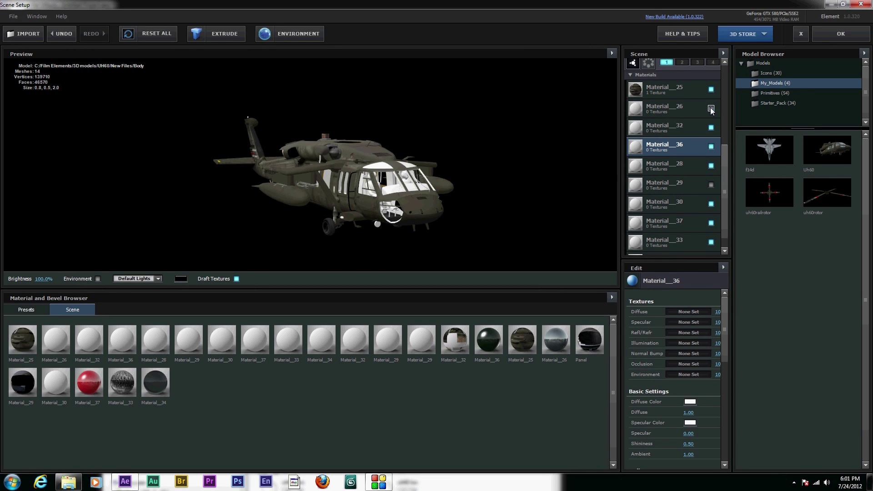
pyautogui.moveTo(384, 209); pyautogui.dragTo(393, 191)
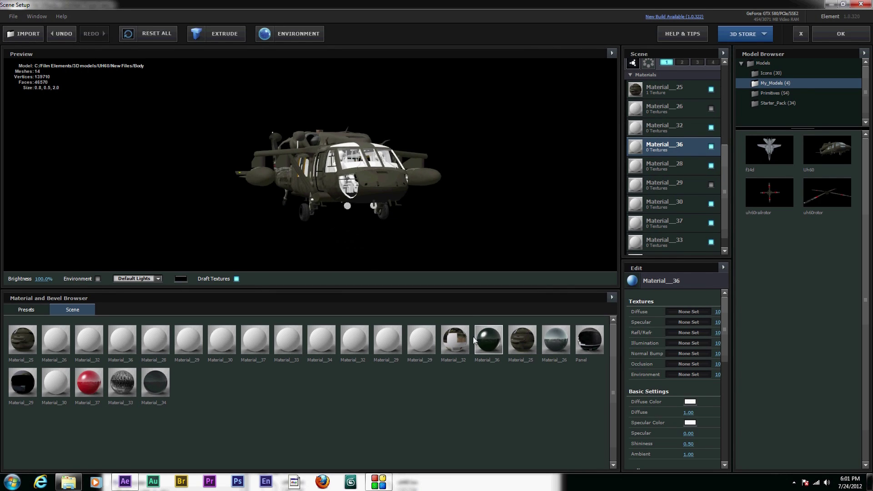
pyautogui.click(28, 310)
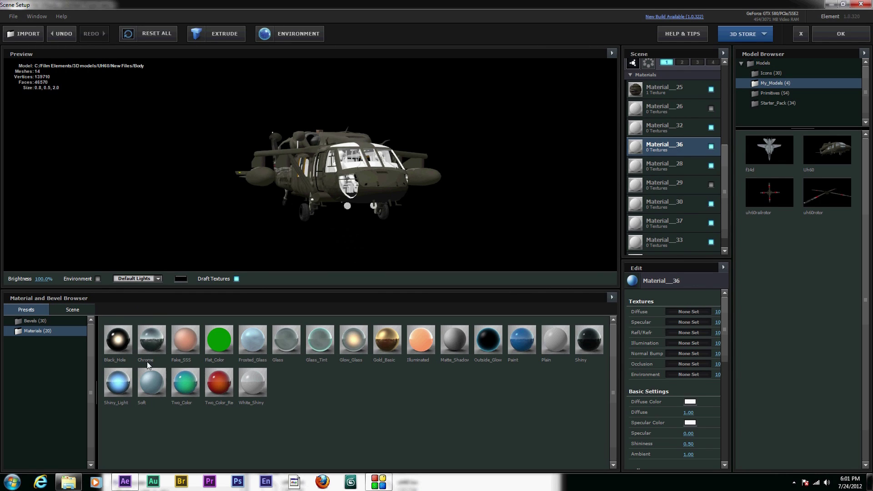
# Apply the Shiny preset to the three window materials, including Material_26, and re-enable them.
pyautogui.click(589, 340)
pyautogui.moveTo(586, 359); pyautogui.dragTo(672, 109)
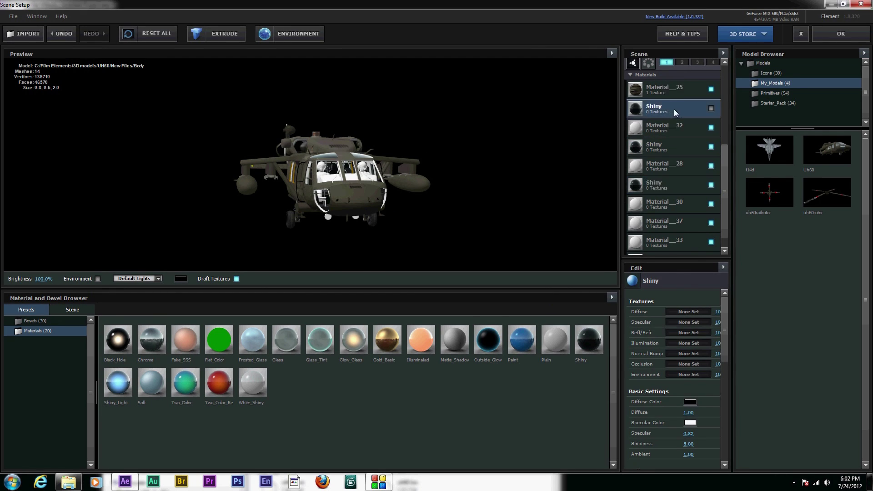
pyautogui.click(712, 109)
pyautogui.moveTo(353, 184)
pyautogui.mouseDown()
pyautogui.moveTo(381, 189)
pyautogui.moveTo(373, 178)
pyautogui.moveTo(339, 185)
pyautogui.mouseUp()
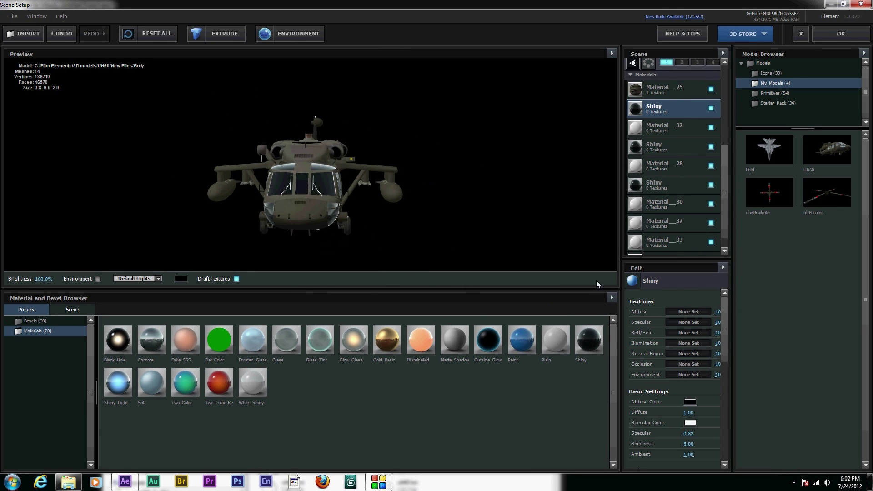
# Set the window materials' Force Opacity to 87% and orbit to view the see-through cockpit.
pyautogui.moveTo(724, 338); pyautogui.dragTo(722, 440)
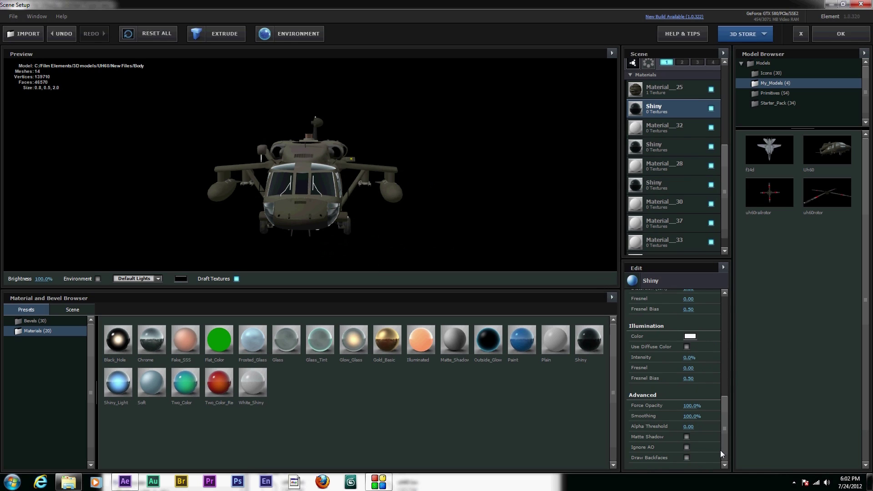
pyautogui.moveTo(692, 407); pyautogui.dragTo(680, 408)
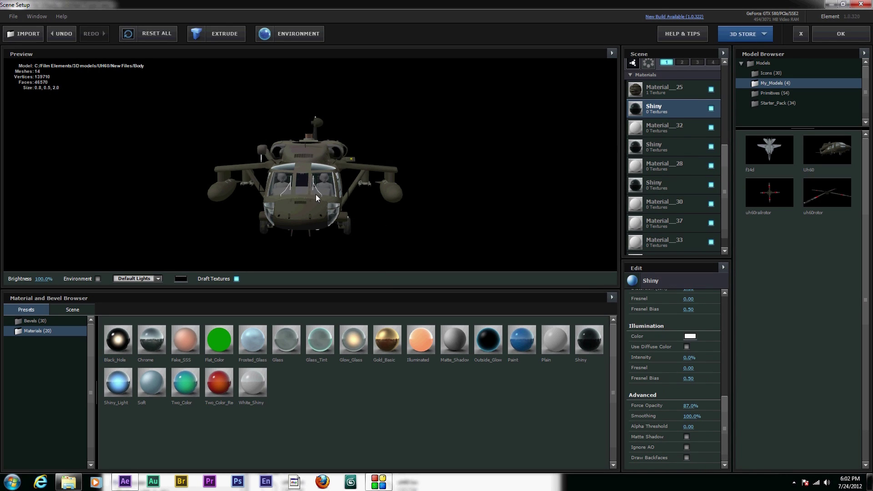
pyautogui.moveTo(317, 198); pyautogui.dragTo(381, 189)
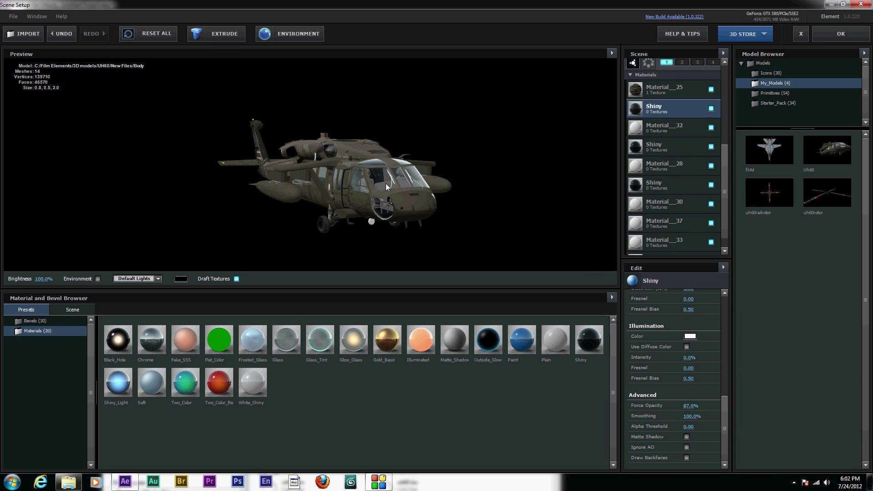
# Select Material_32 and toggle it to confirm it covers the pilot figures.
pyautogui.click(711, 123)
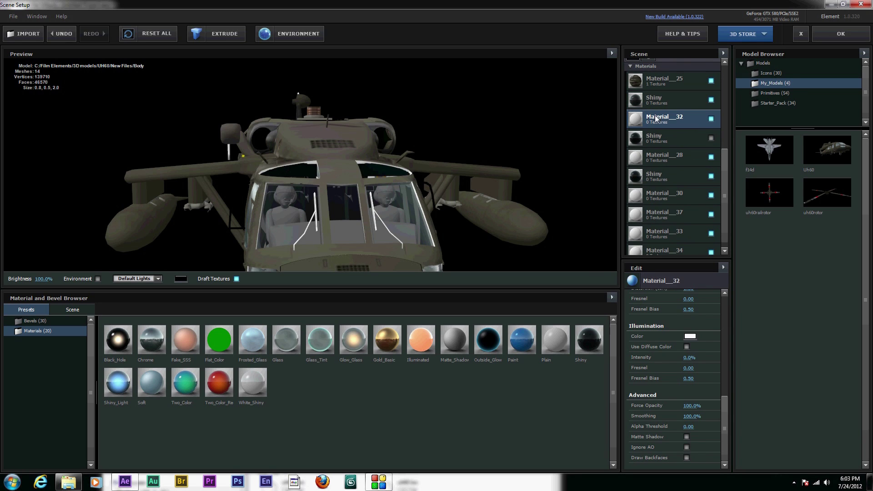
pyautogui.click(712, 121)
pyautogui.click(712, 121)
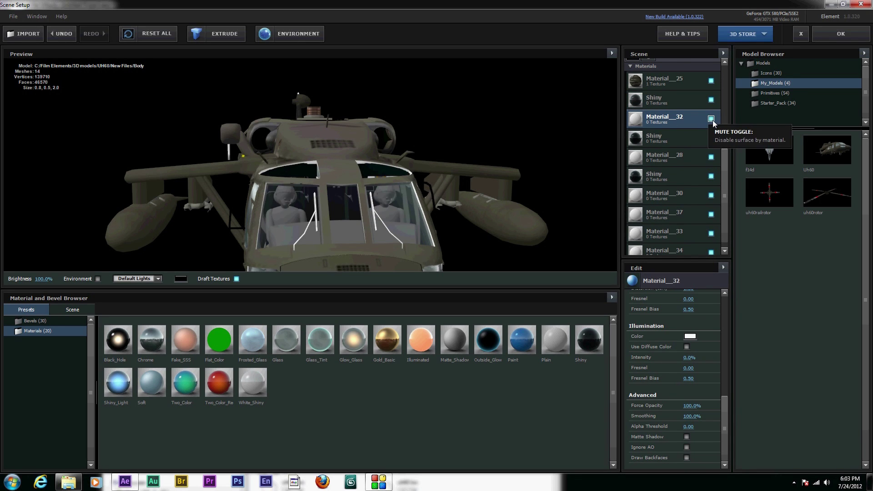
pyautogui.click(712, 119)
pyautogui.click(712, 119)
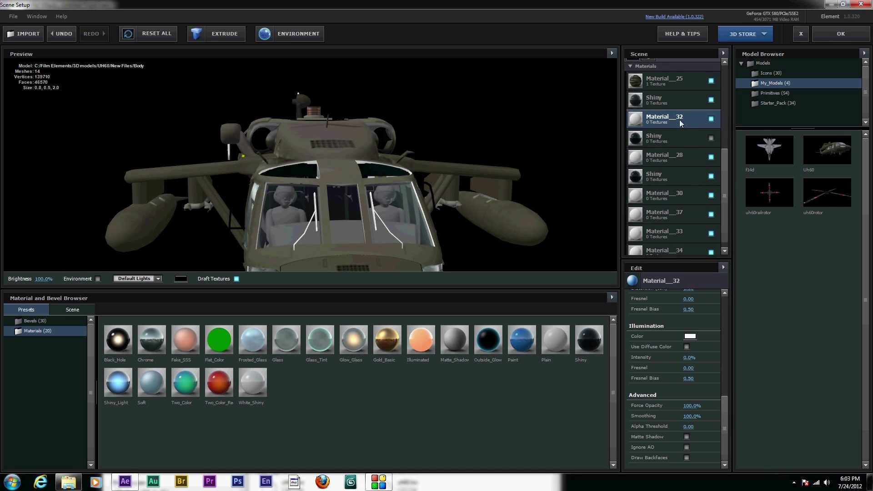
# Bring up the UH60 folder and preview the Plt image.
pyautogui.click(68, 482)
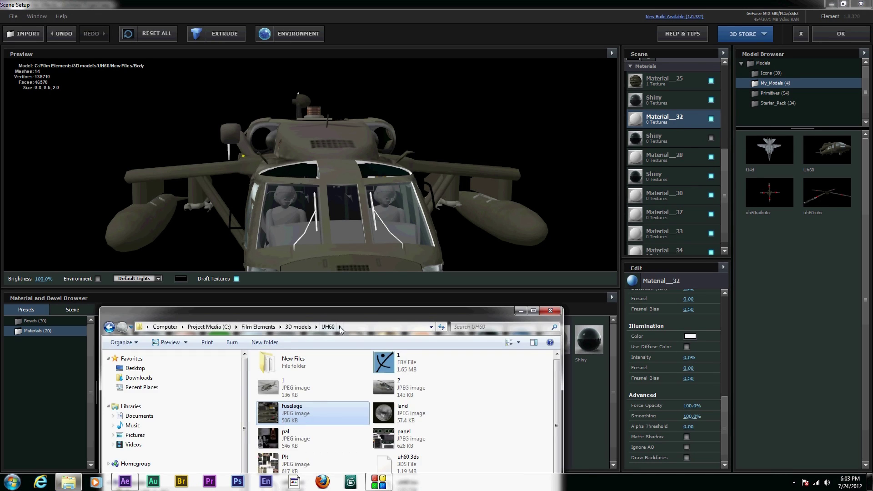
pyautogui.moveTo(344, 428); pyautogui.dragTo(278, 271)
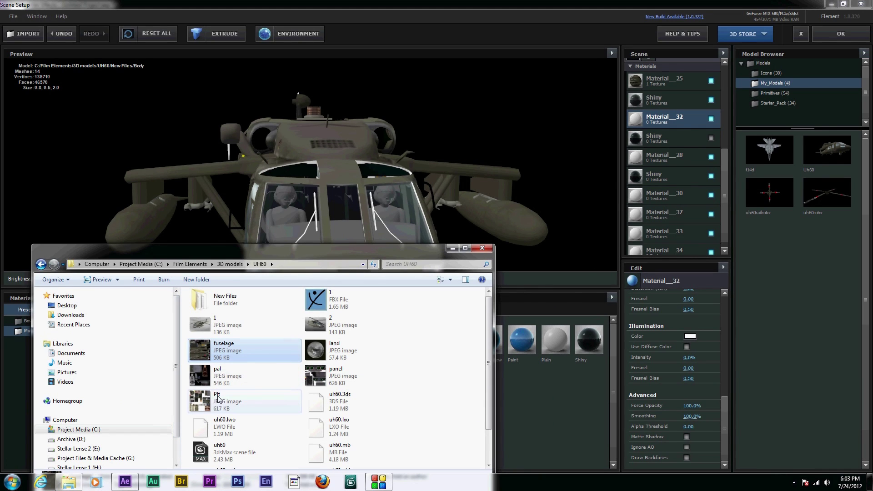
pyautogui.doubleClick(212, 411)
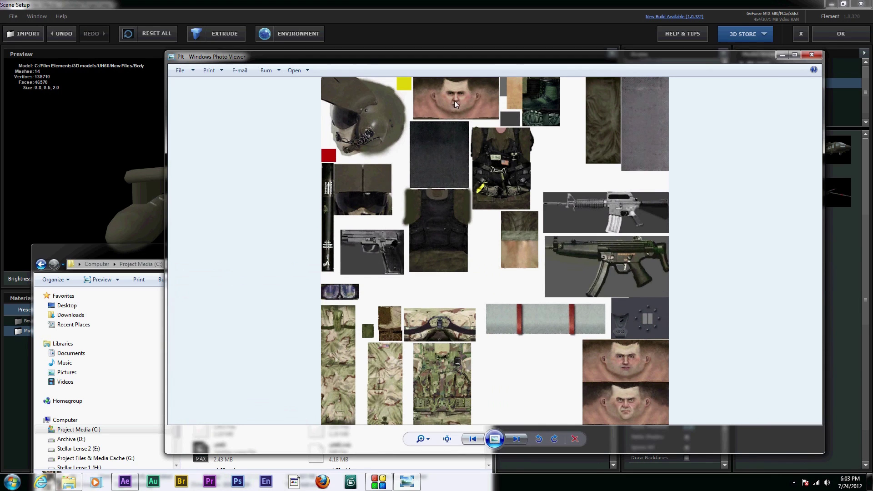
pyautogui.click(812, 54)
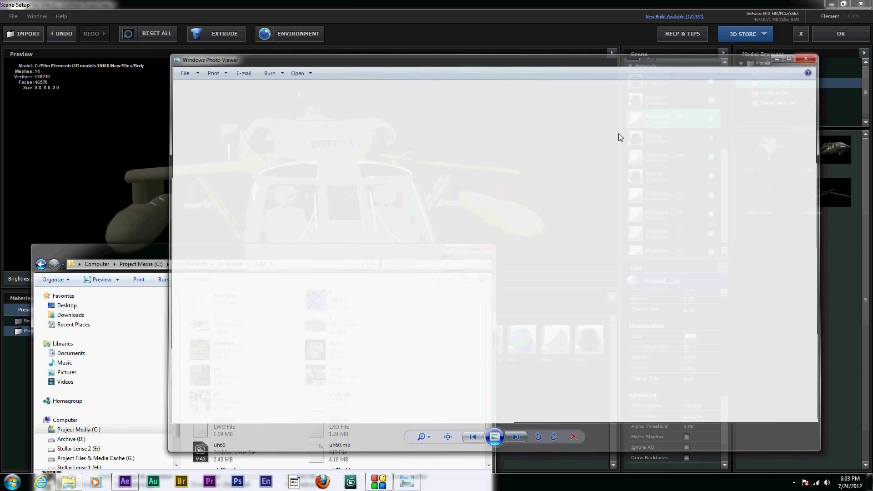
# Assign Plt.jpg as Material_32's Diffuse texture and orbit to view the textured pilots.
pyautogui.moveTo(215, 403); pyautogui.dragTo(212, 382)
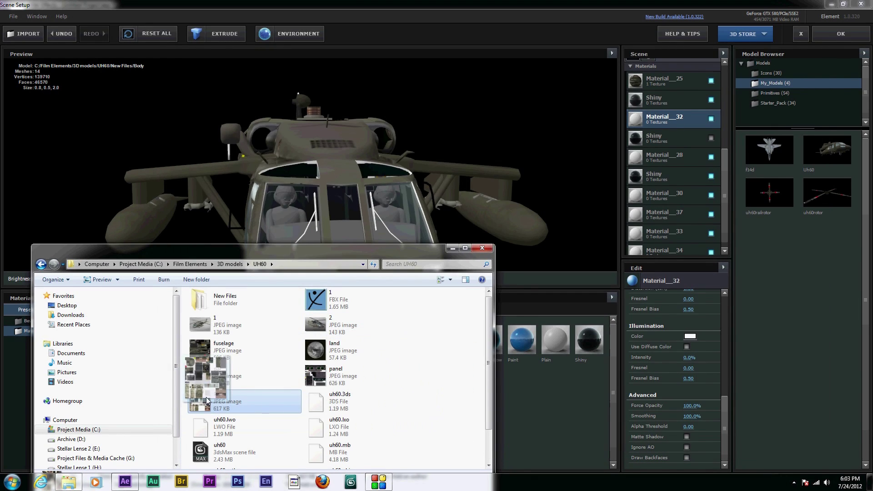
pyautogui.click(724, 426)
pyautogui.moveTo(724, 425); pyautogui.dragTo(743, 296)
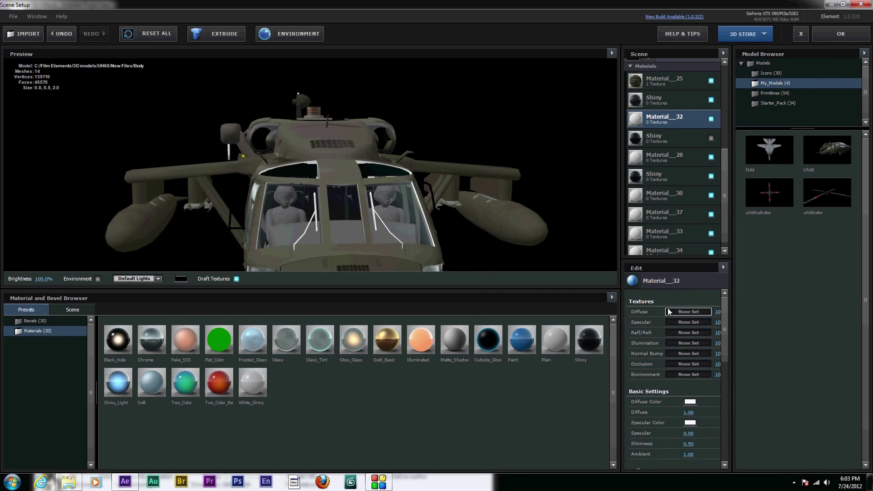
pyautogui.click(69, 482)
pyautogui.moveTo(200, 401); pyautogui.dragTo(695, 314)
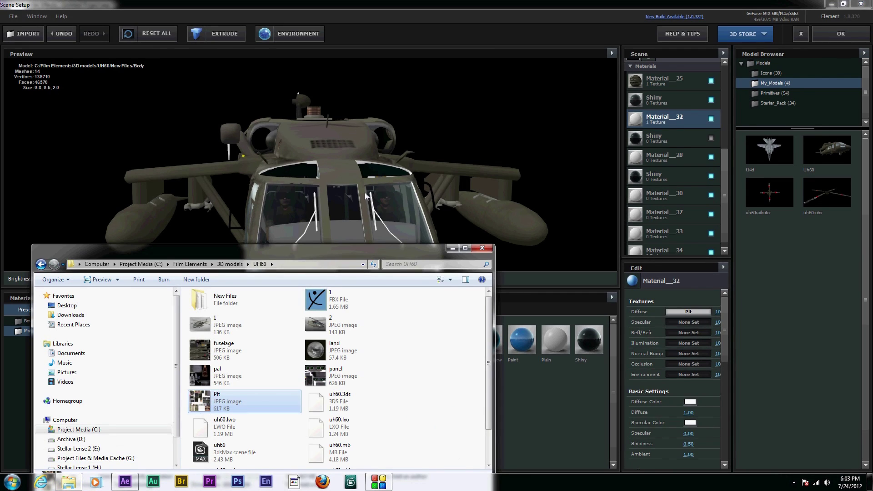
pyautogui.click(451, 248)
pyautogui.moveTo(383, 182); pyautogui.dragTo(305, 192)
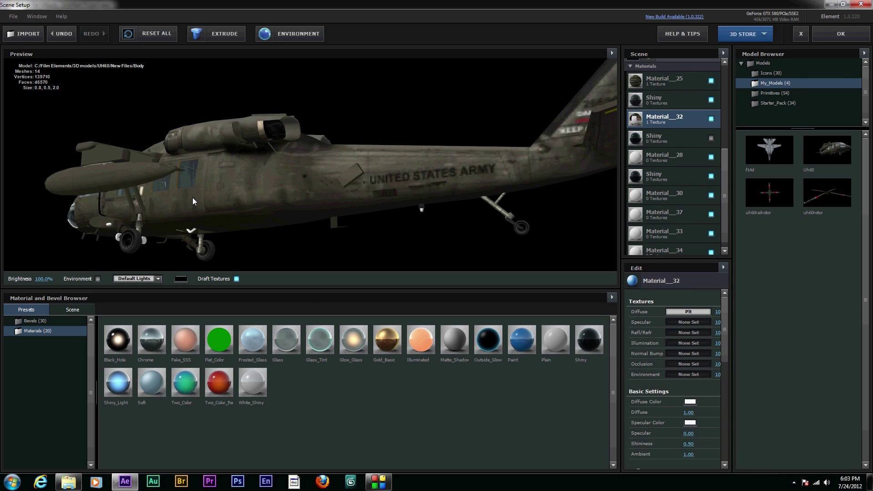
pyautogui.moveTo(192, 198); pyautogui.dragTo(571, 306)
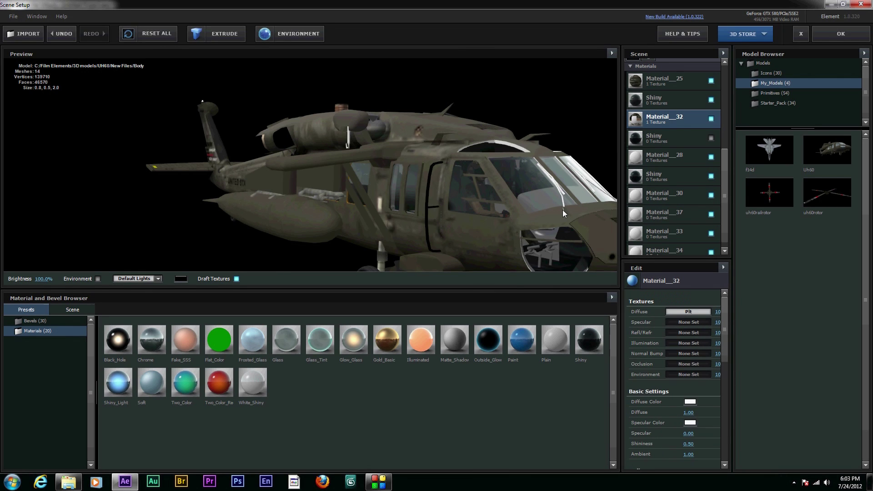
pyautogui.moveTo(563, 209); pyautogui.dragTo(288, 215)
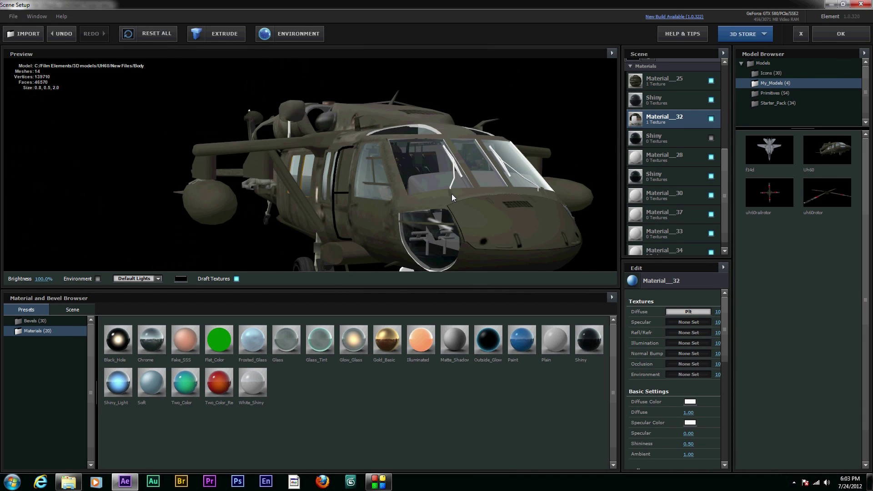
pyautogui.click(665, 103)
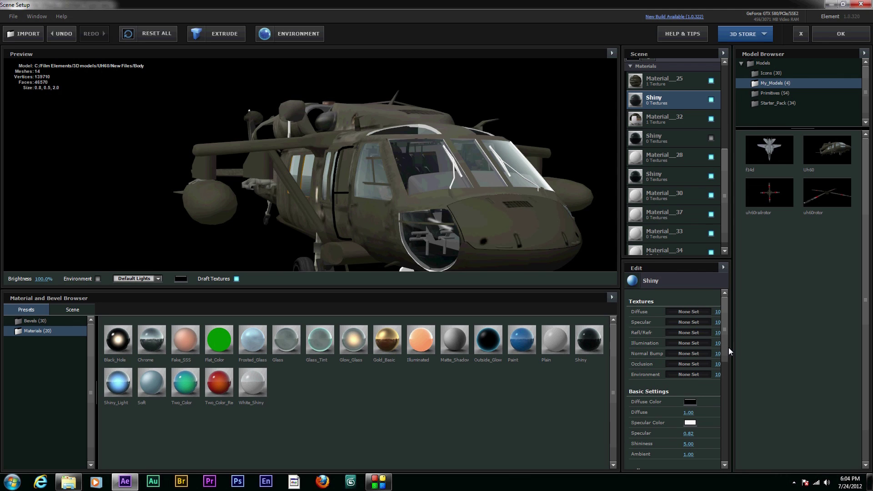
pyautogui.moveTo(470, 180); pyautogui.dragTo(700, 167)
# Accept Scene Setup and orbit Camera 1 to side and front-quarter views of the helicopter.
pyautogui.click(841, 34)
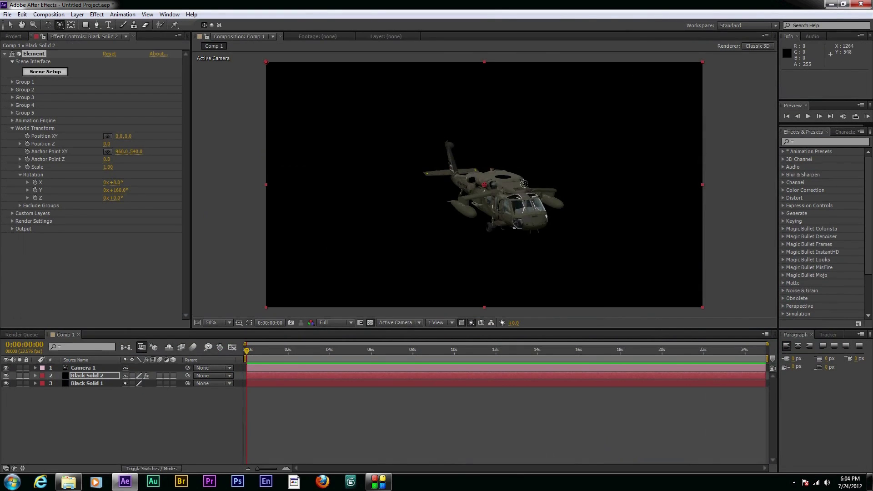
pyautogui.moveTo(526, 212); pyautogui.dragTo(432, 186)
pyautogui.moveTo(416, 246); pyautogui.dragTo(534, 216)
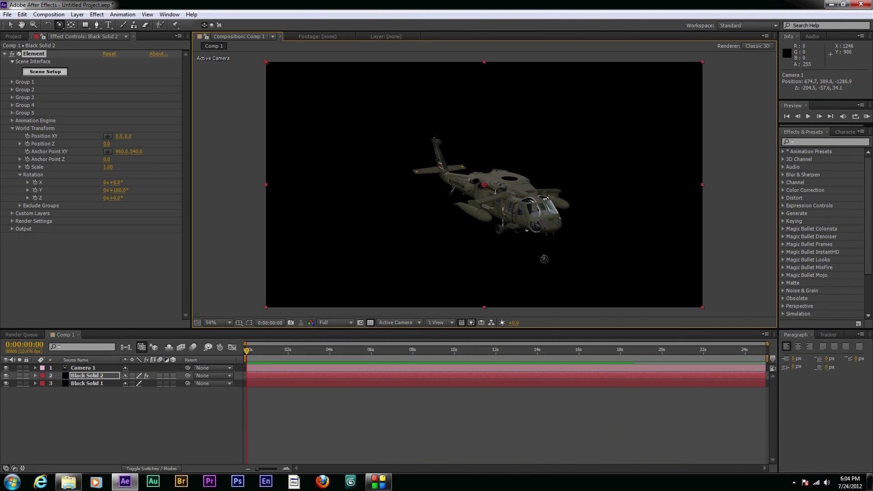